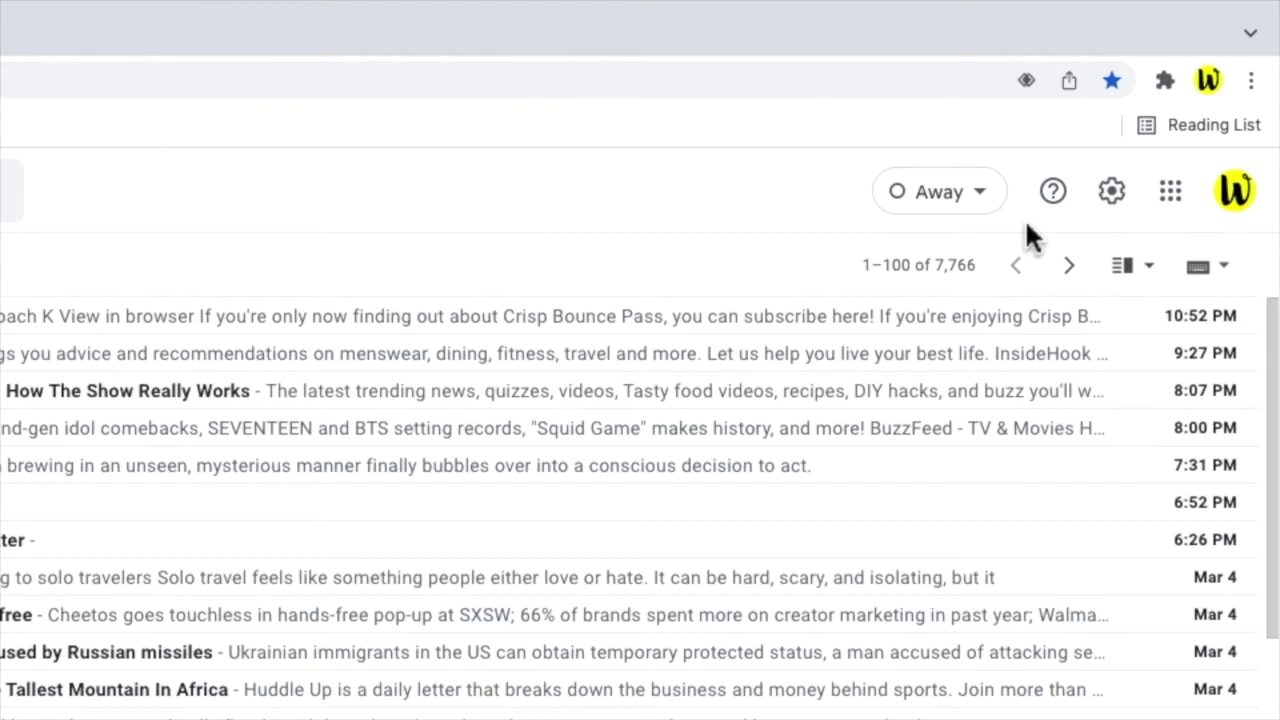
Open Gmail's full Settings page from the Quick settings gear panel.
left_click(1114, 218)
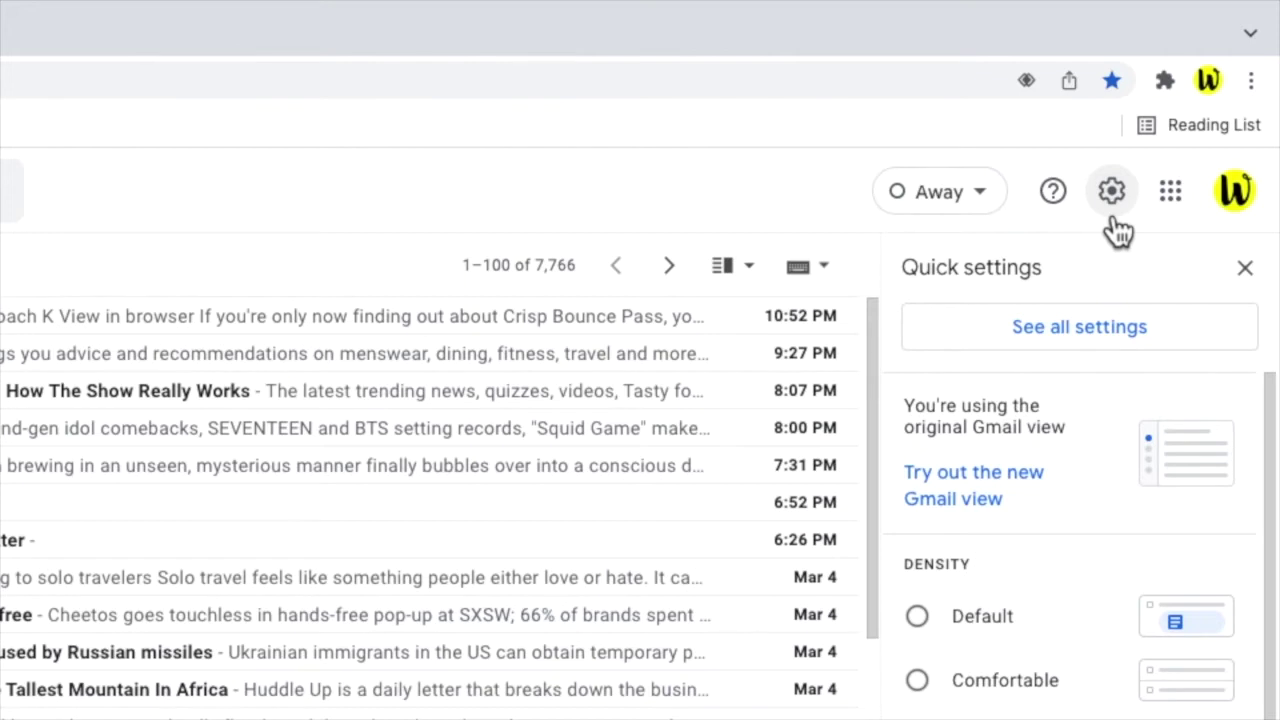
left_click(1200, 340)
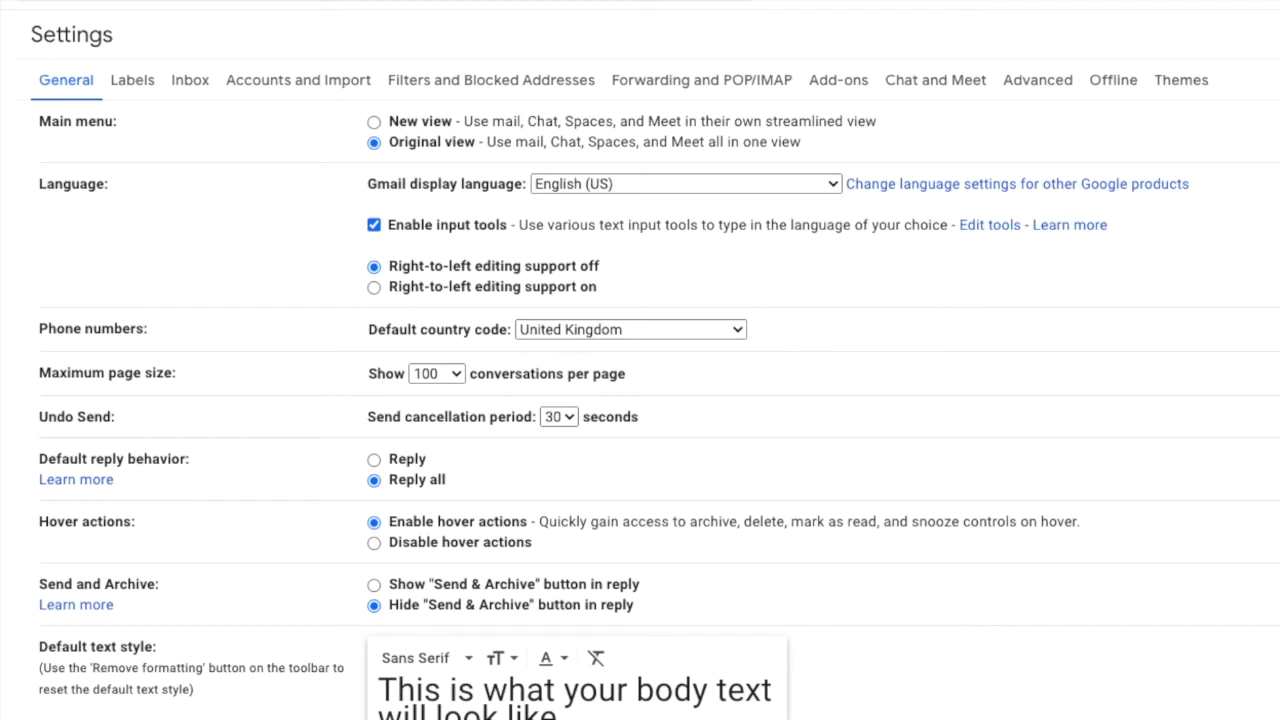
Go to the Accounts and Import settings and start adding another mail account.
left_click(330, 96)
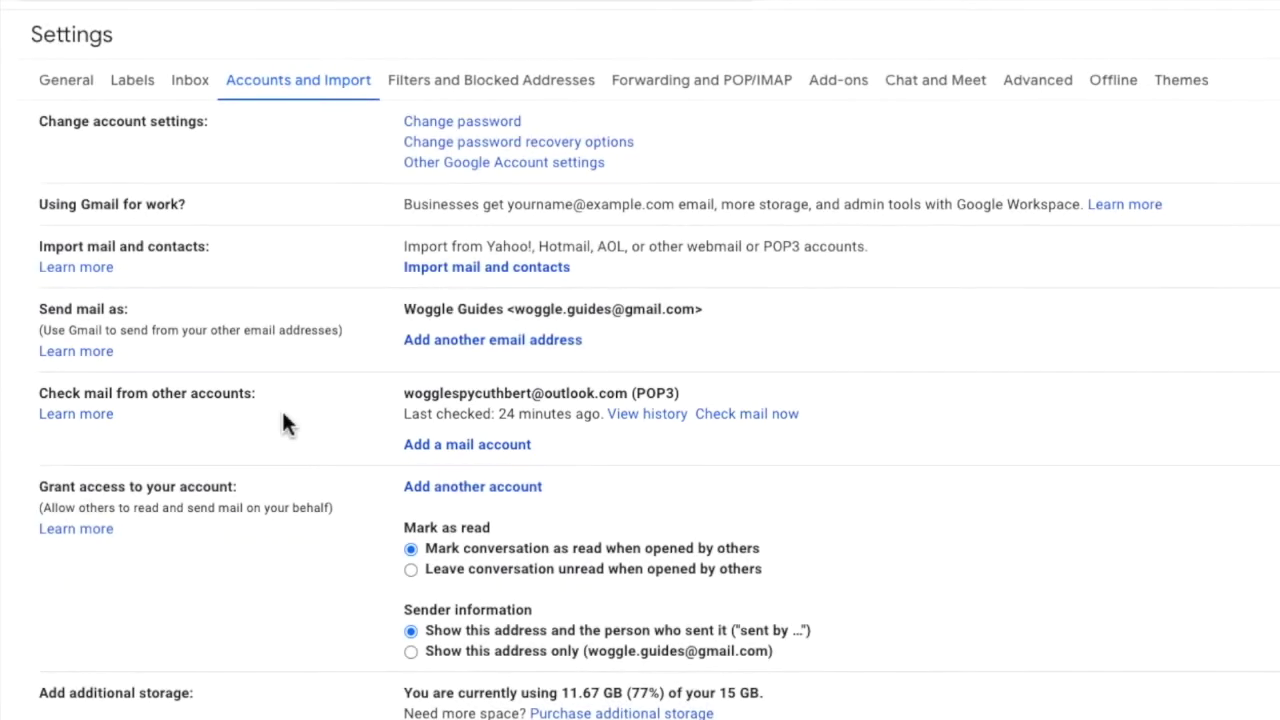
left_click(420, 458)
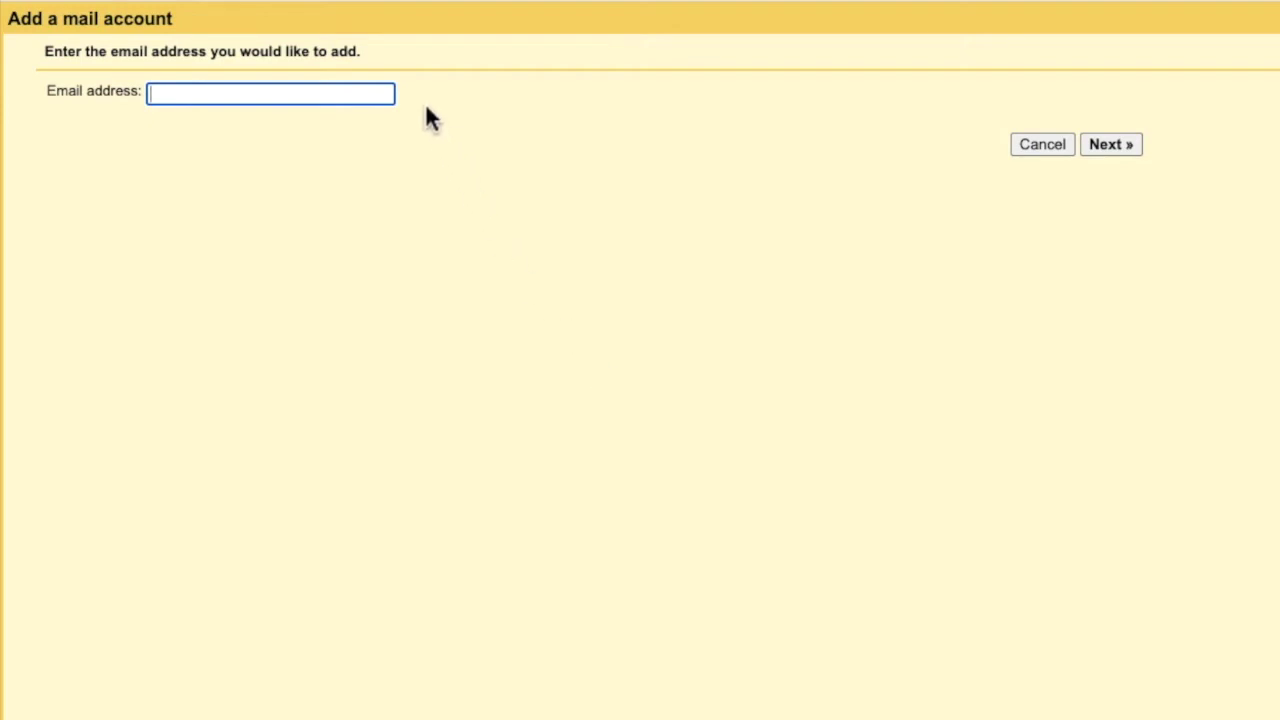
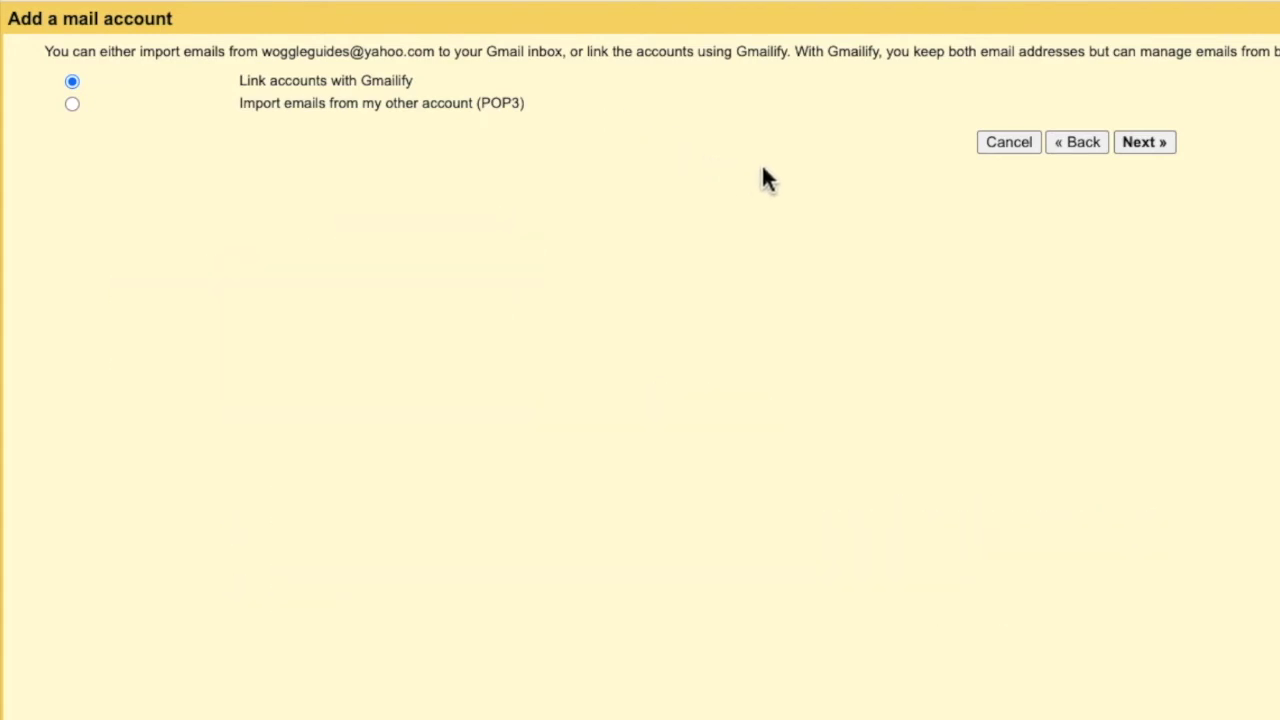
Enter the Yahoo email address and continue with linking the accounts via Gmailify.
left_click(1139, 150)
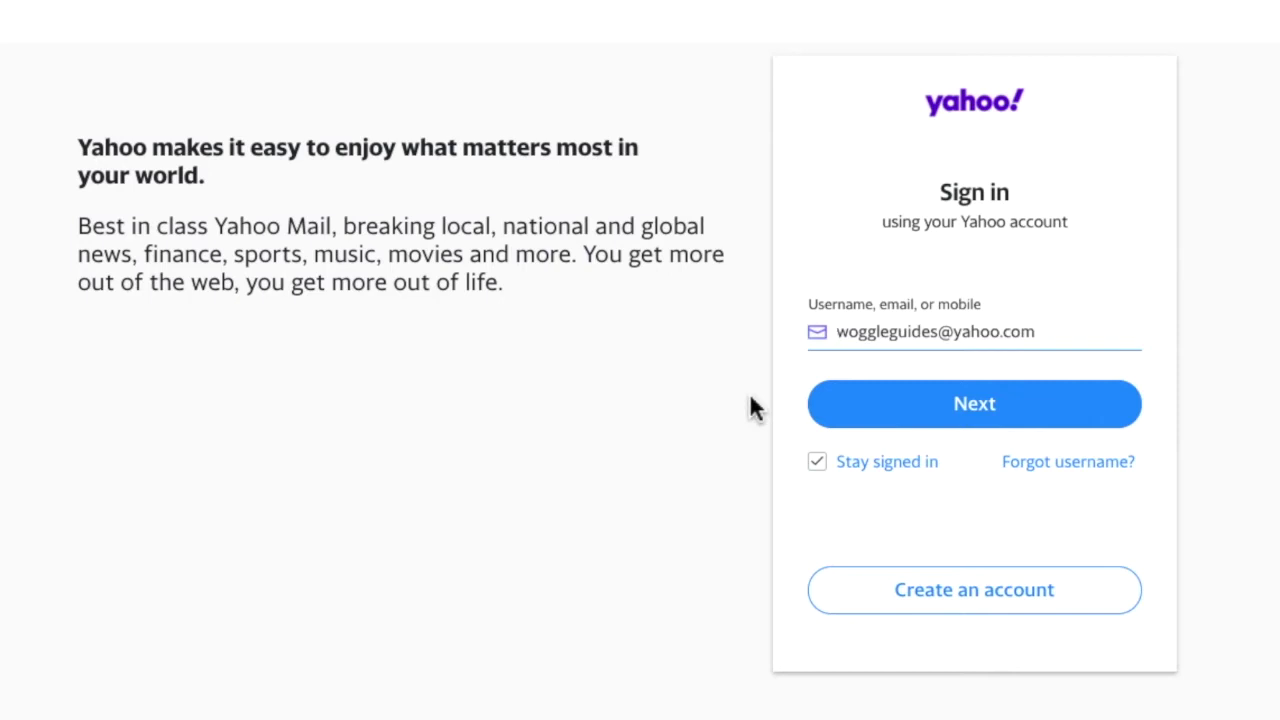
Sign in to Yahoo by submitting the username and the account password.
left_click(830, 415)
type("****")
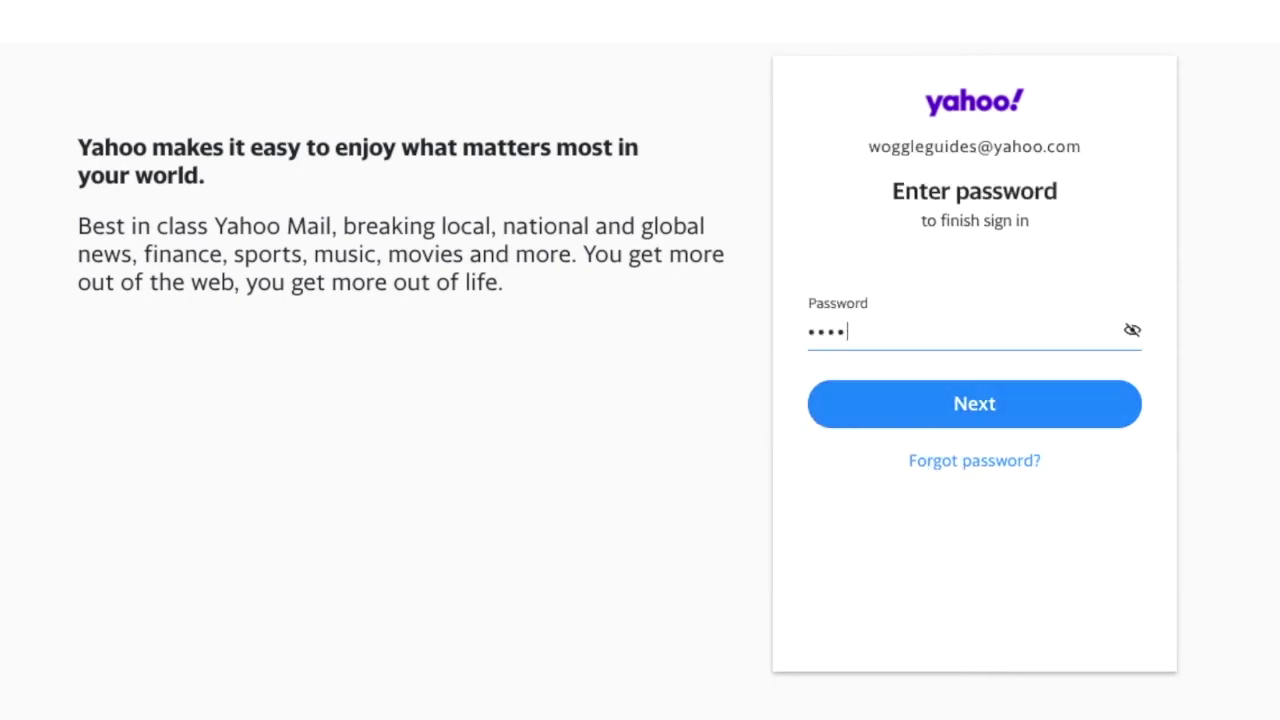
type("*****")
left_click(845, 425)
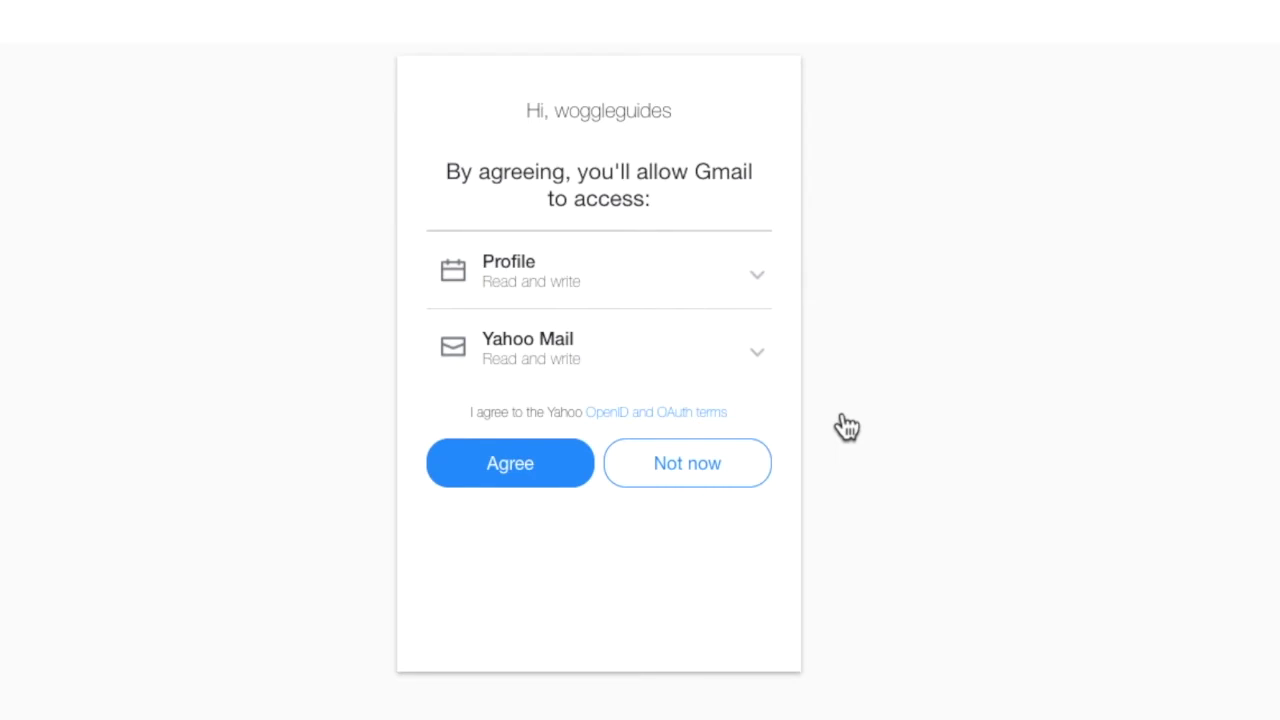
Review the Profile and Yahoo Mail permission details, then agree to grant Gmail access.
left_click(770, 284)
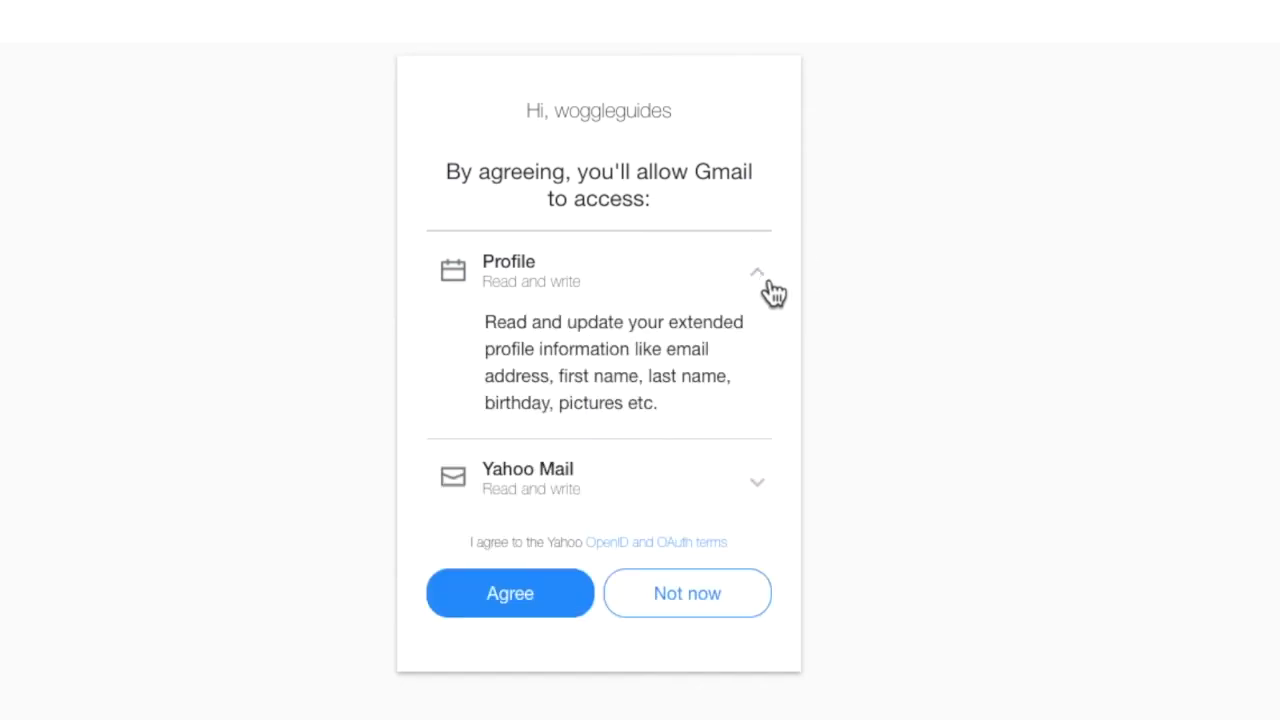
left_click(771, 289)
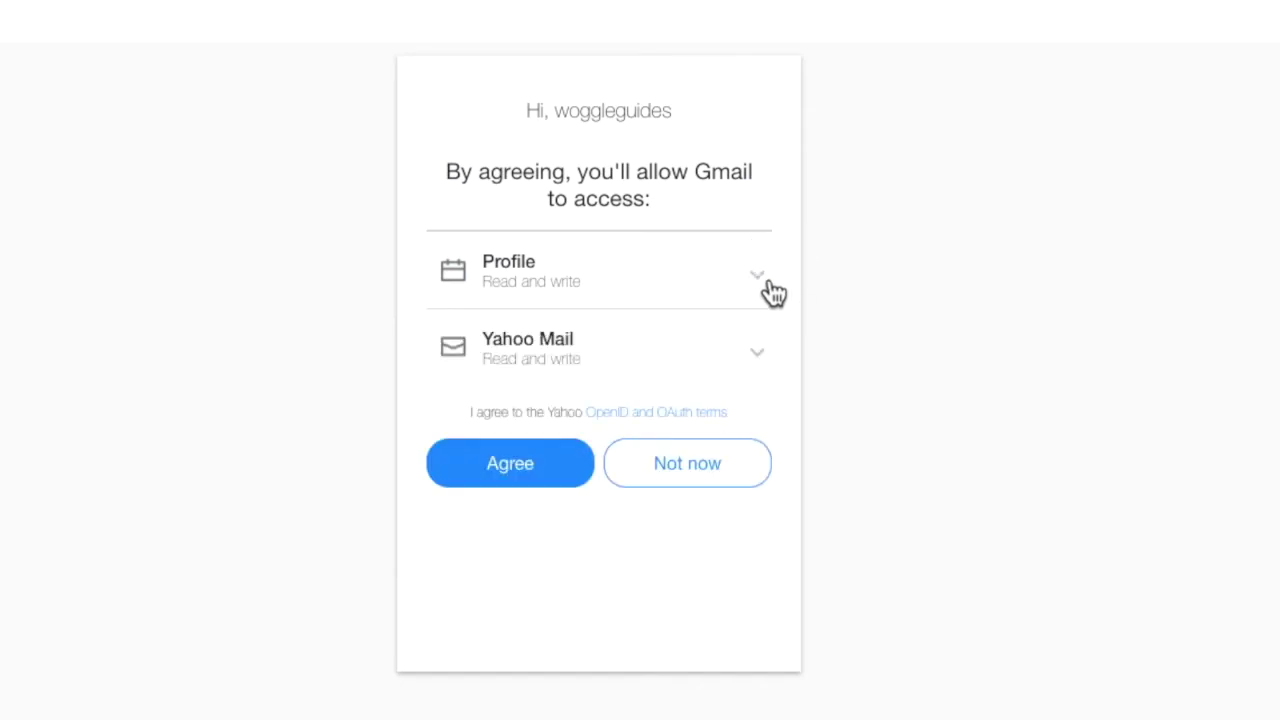
left_click(773, 368)
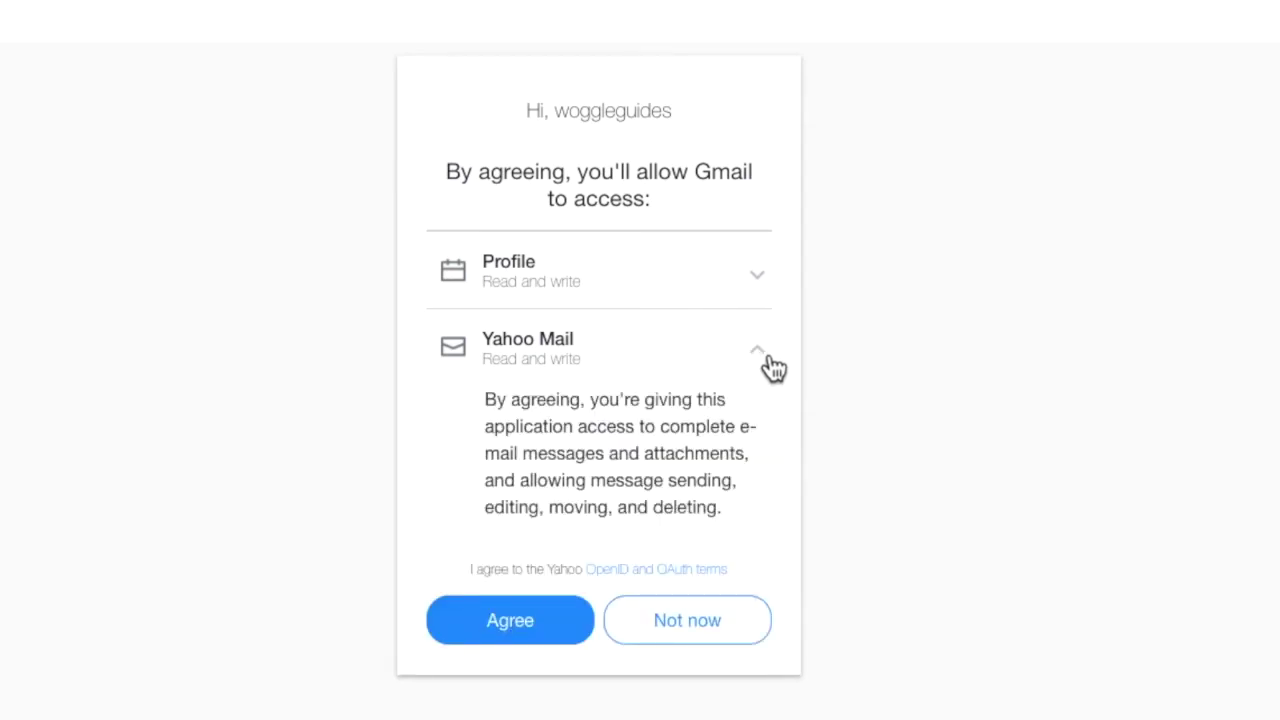
left_click(773, 368)
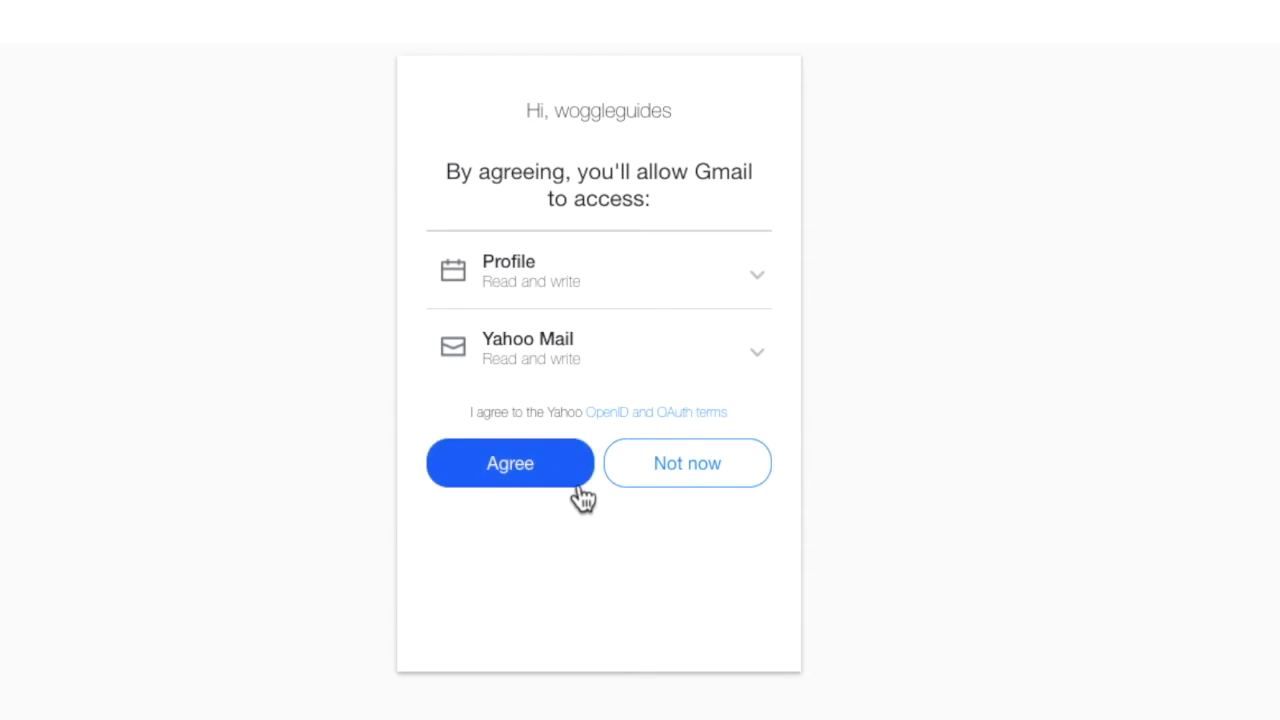
left_click(575, 482)
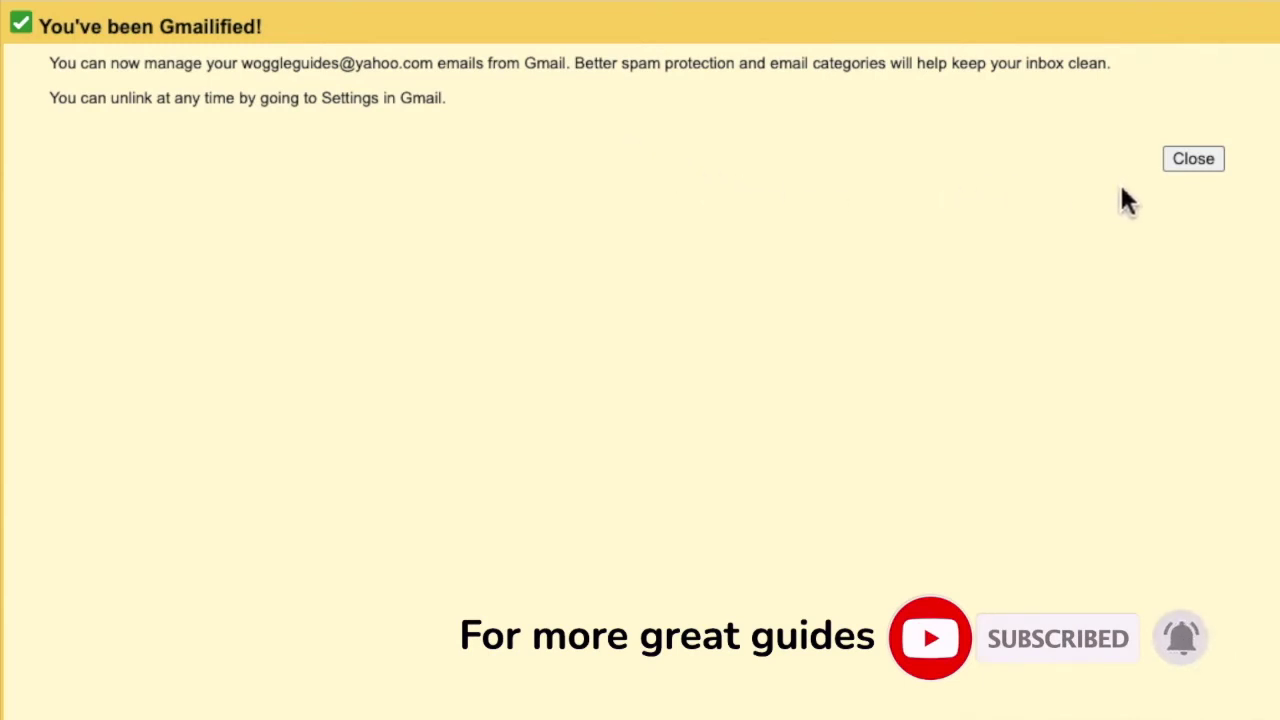
Close the 'You've been Gmailified!' confirmation window.
left_click(1175, 163)
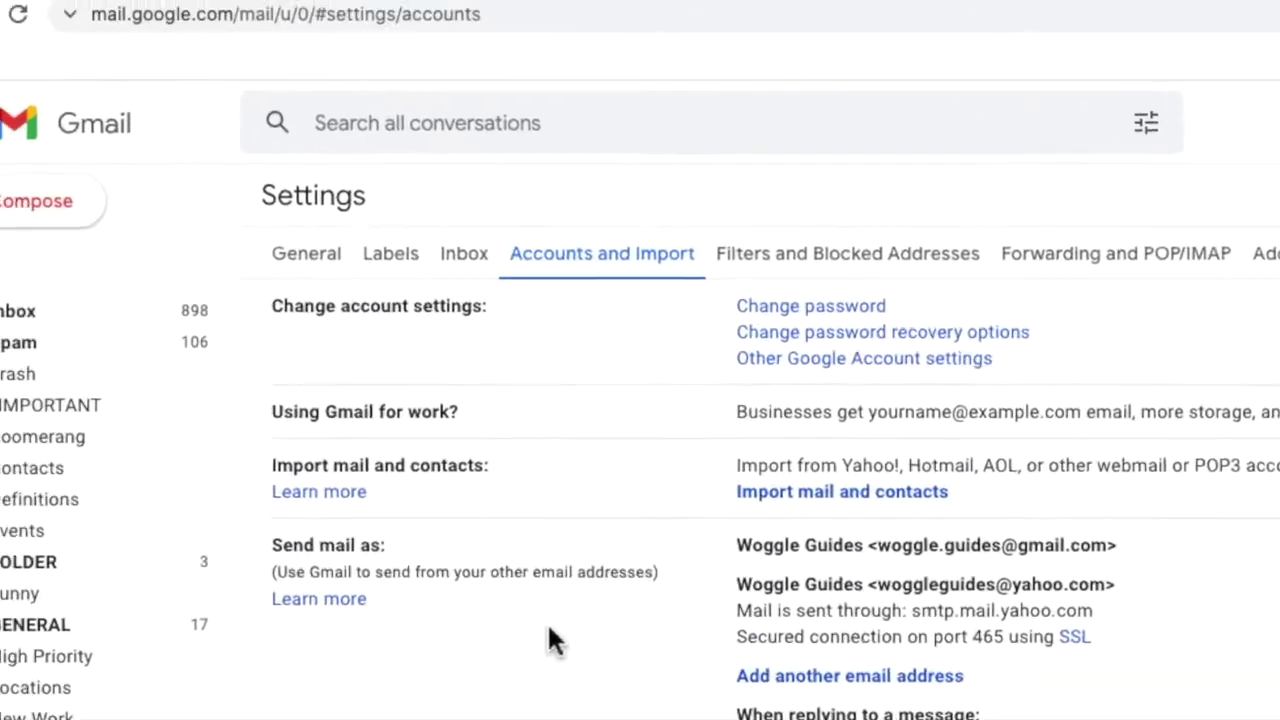
Open Yahoo's 'New sign in on Gmail' email and show its full recipient details.
left_click(137, 145)
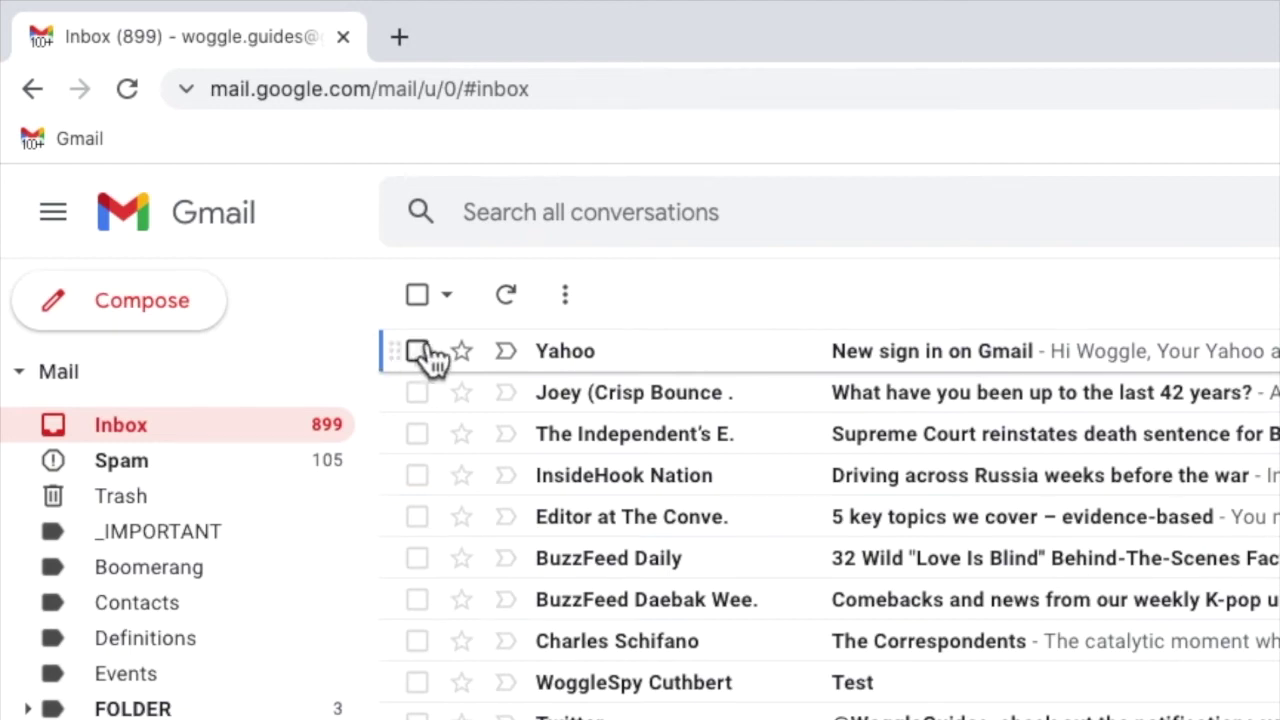
left_click(677, 366)
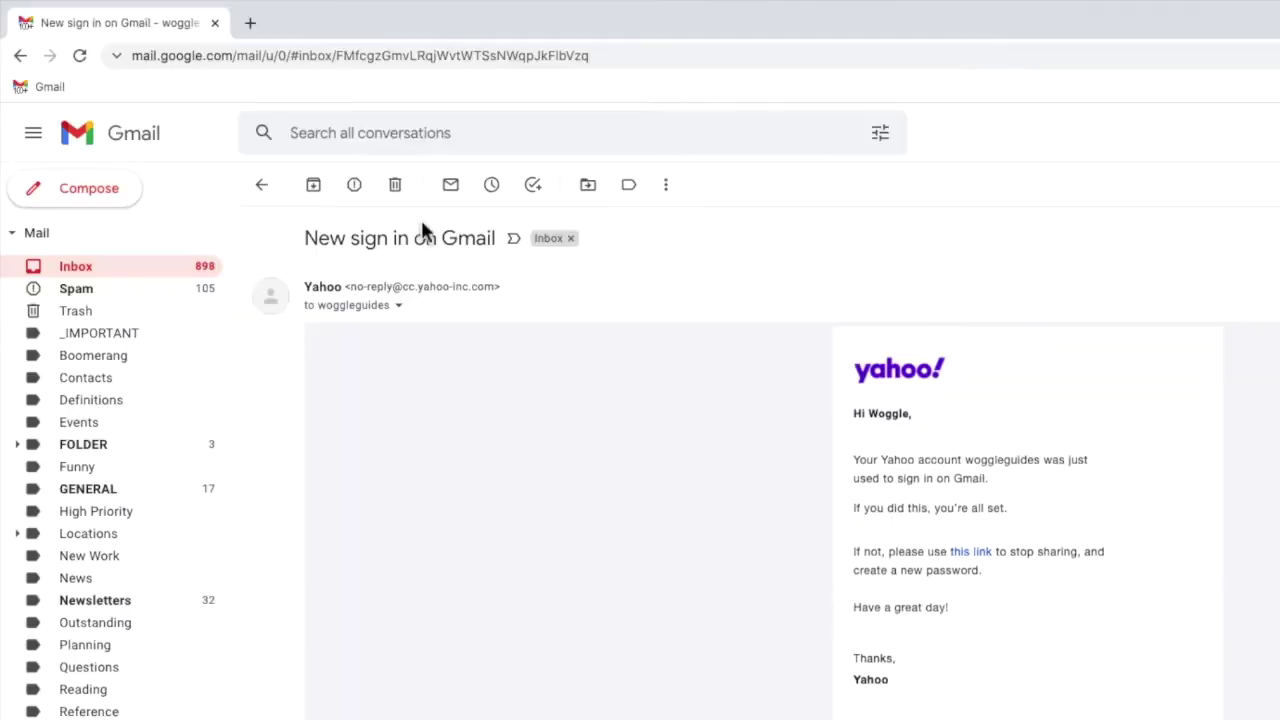
left_click(408, 312)
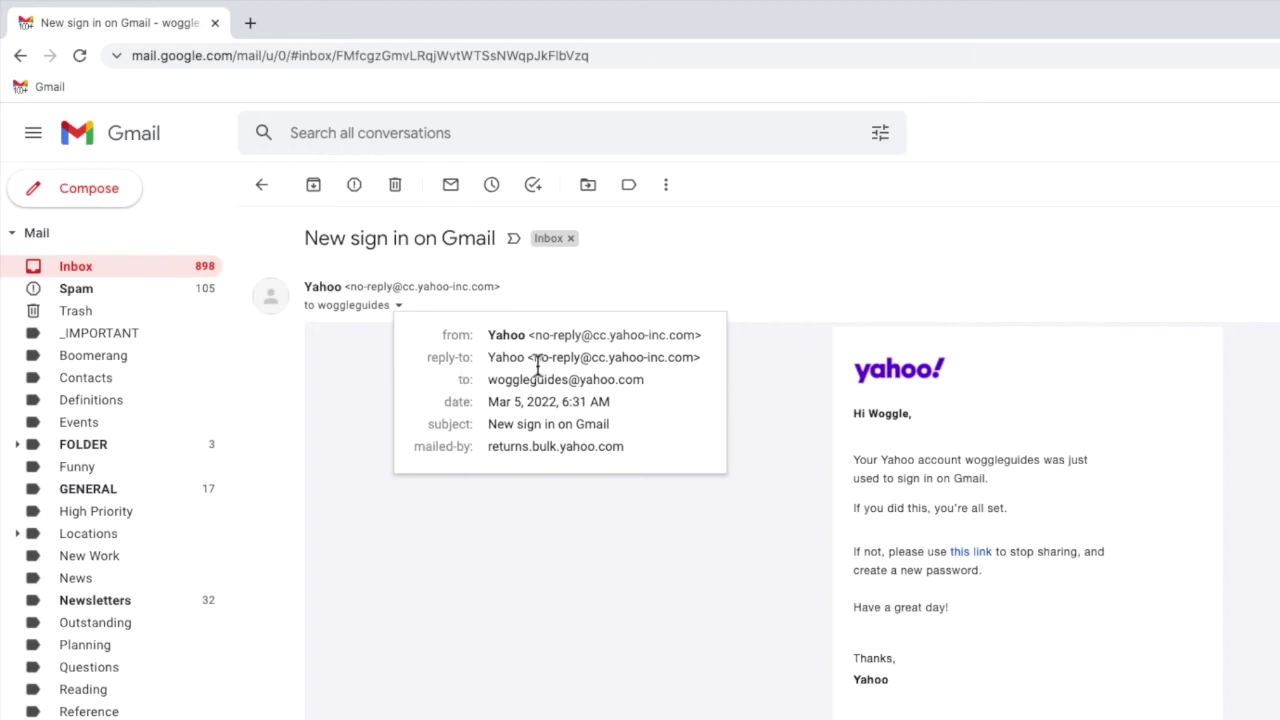
Copy the linked Yahoo recipient address, then bring up the advanced search form.
left_click(647, 385)
left_click_drag(647, 385, 492, 388)
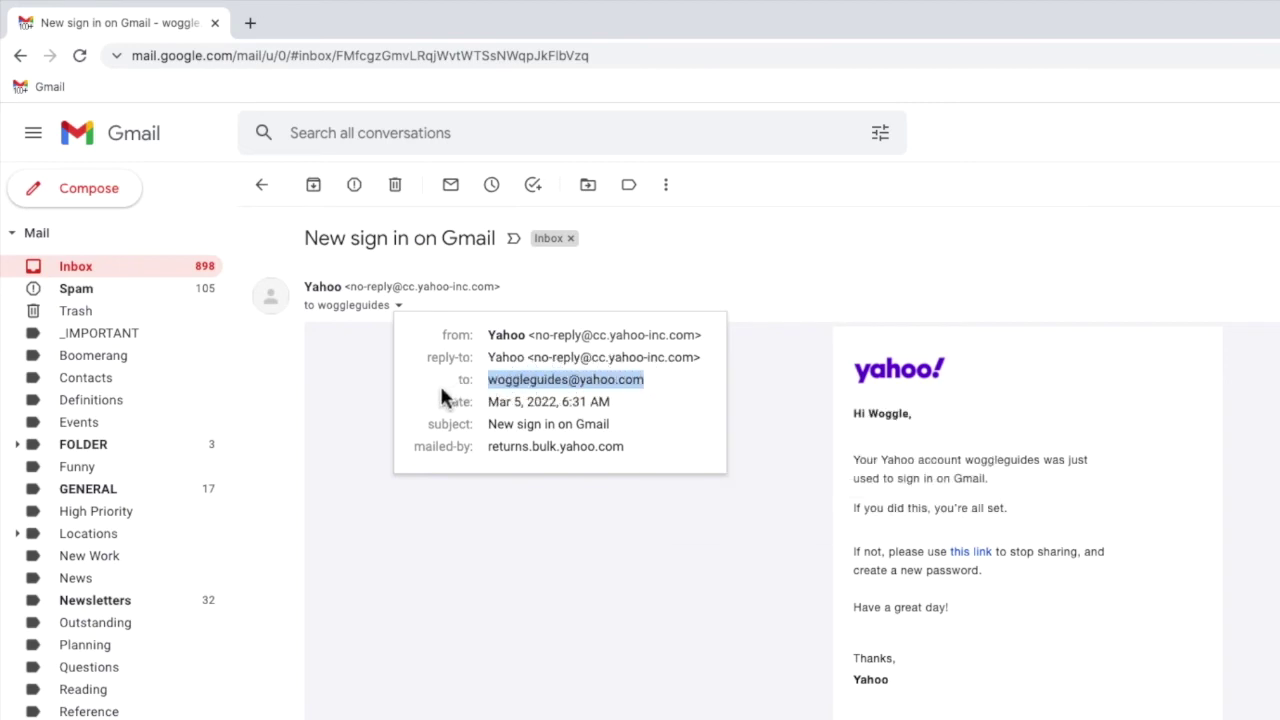
right_click(507, 381)
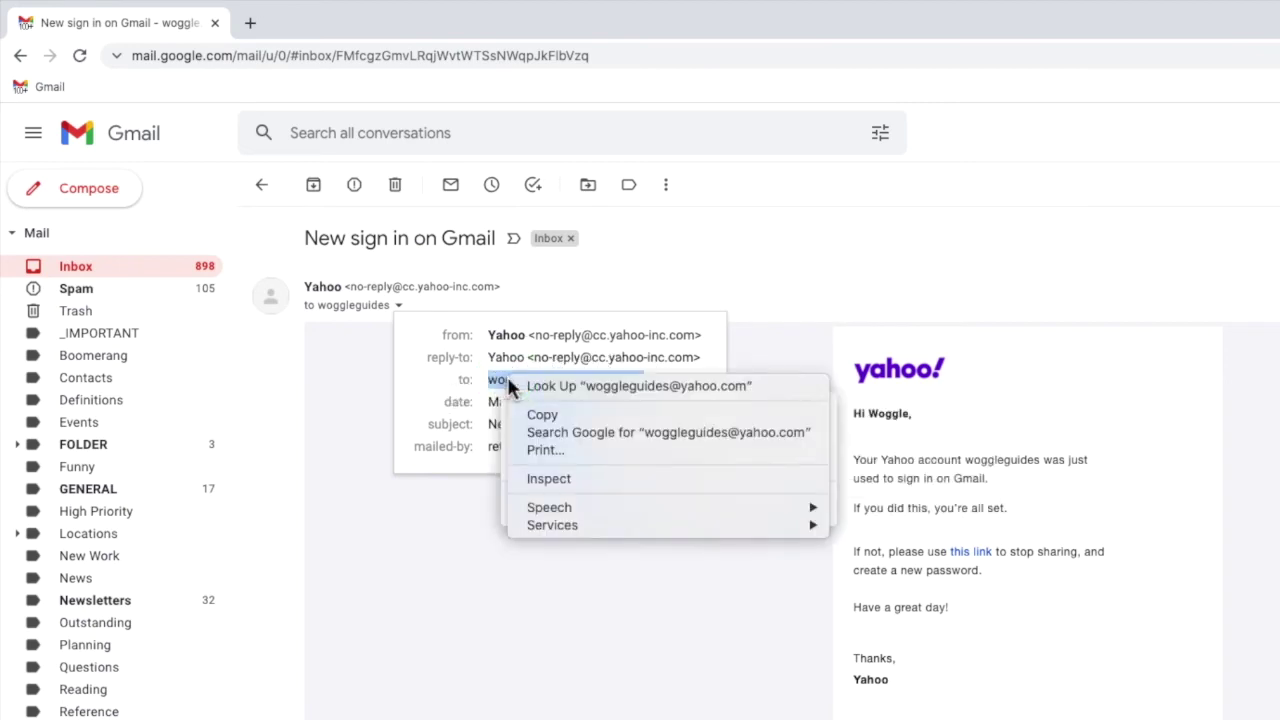
left_click(537, 413)
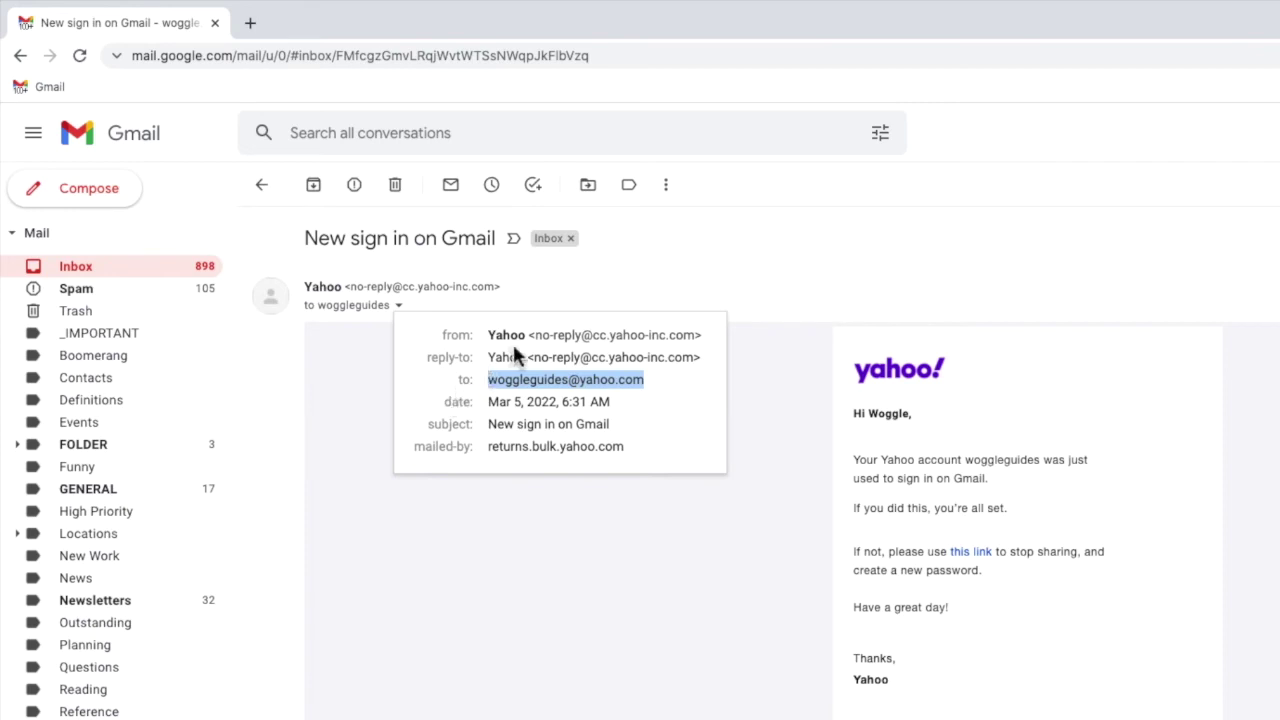
left_click(885, 157)
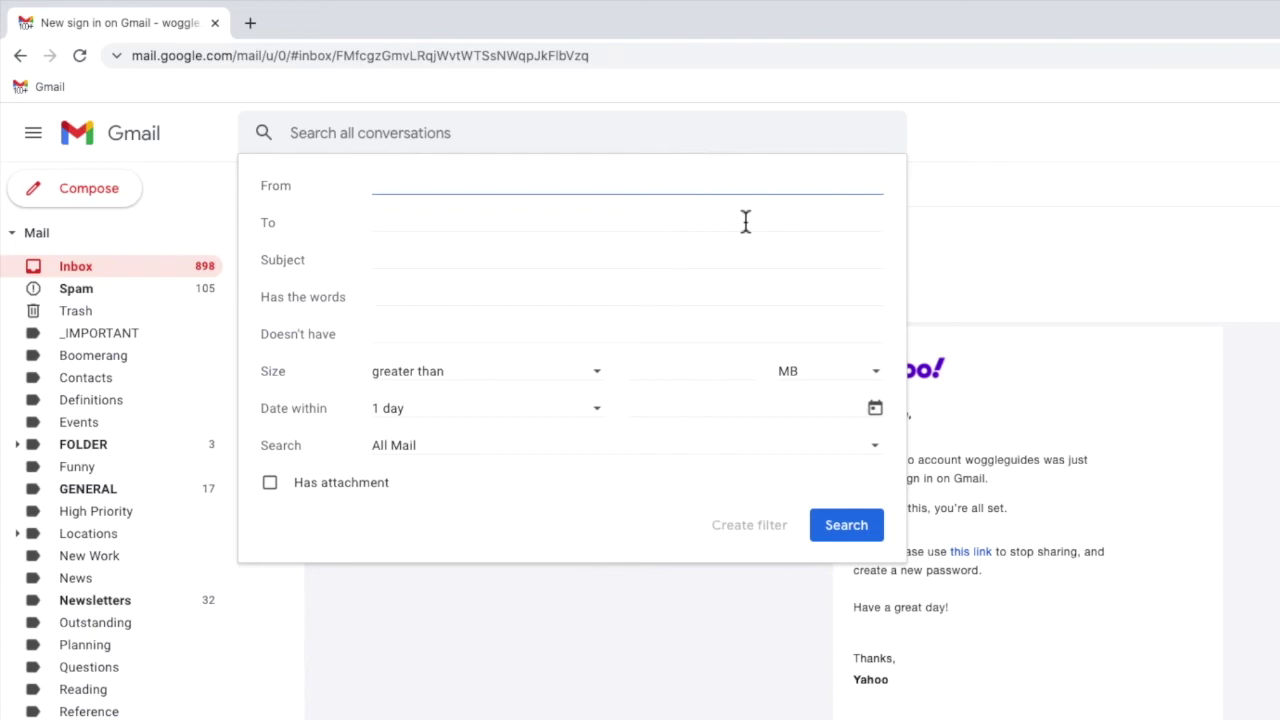
Paste the Yahoo address into the To criterion, create a filter, and choose Apply the label.
left_click(745, 221)
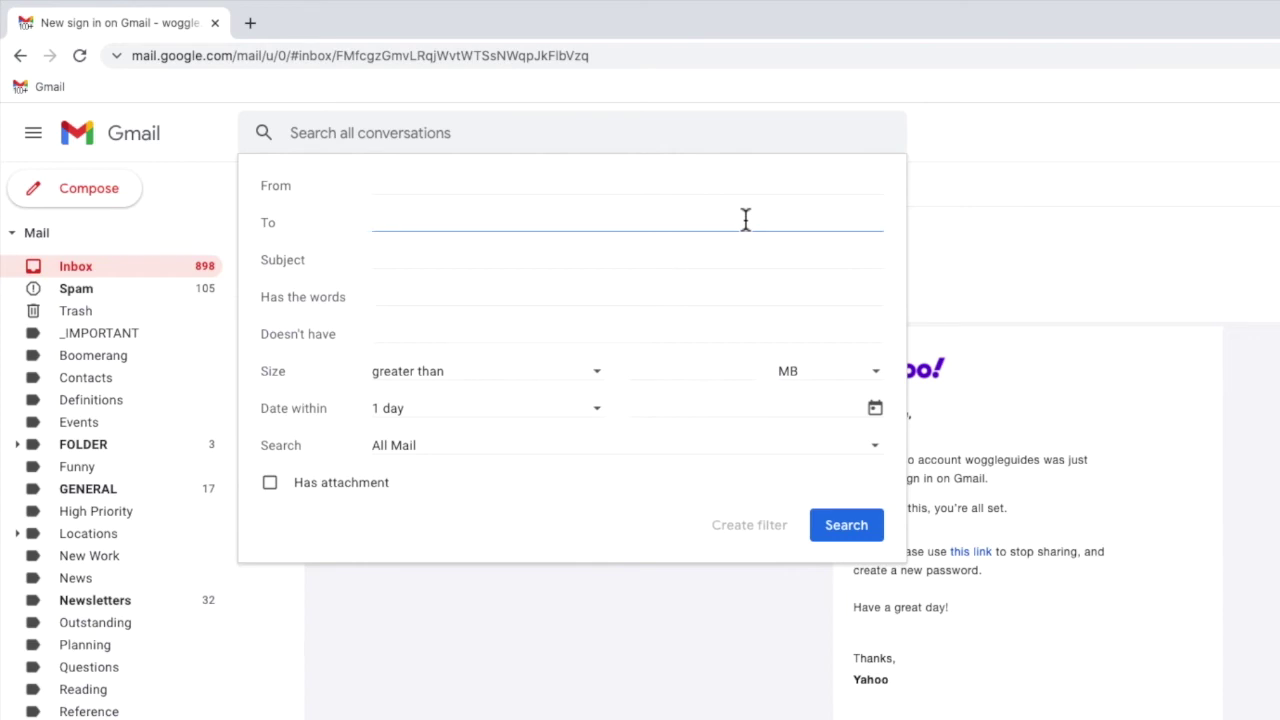
right_click(745, 221)
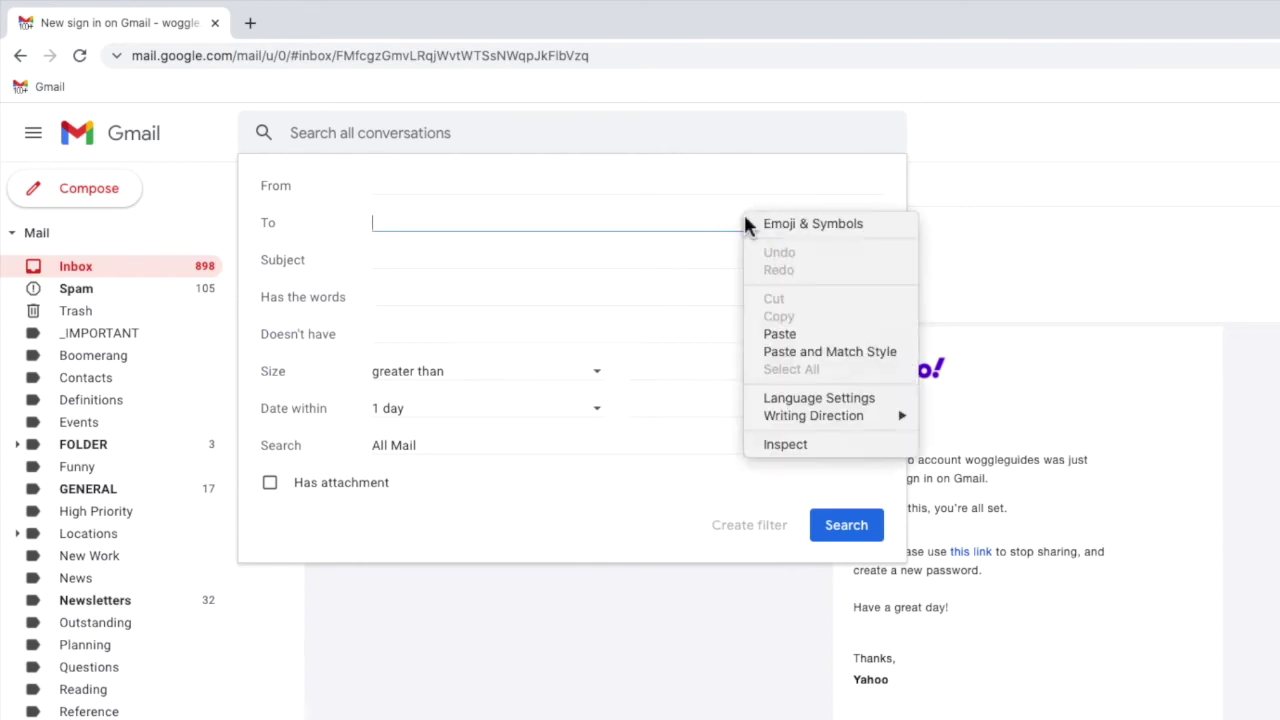
left_click(757, 338)
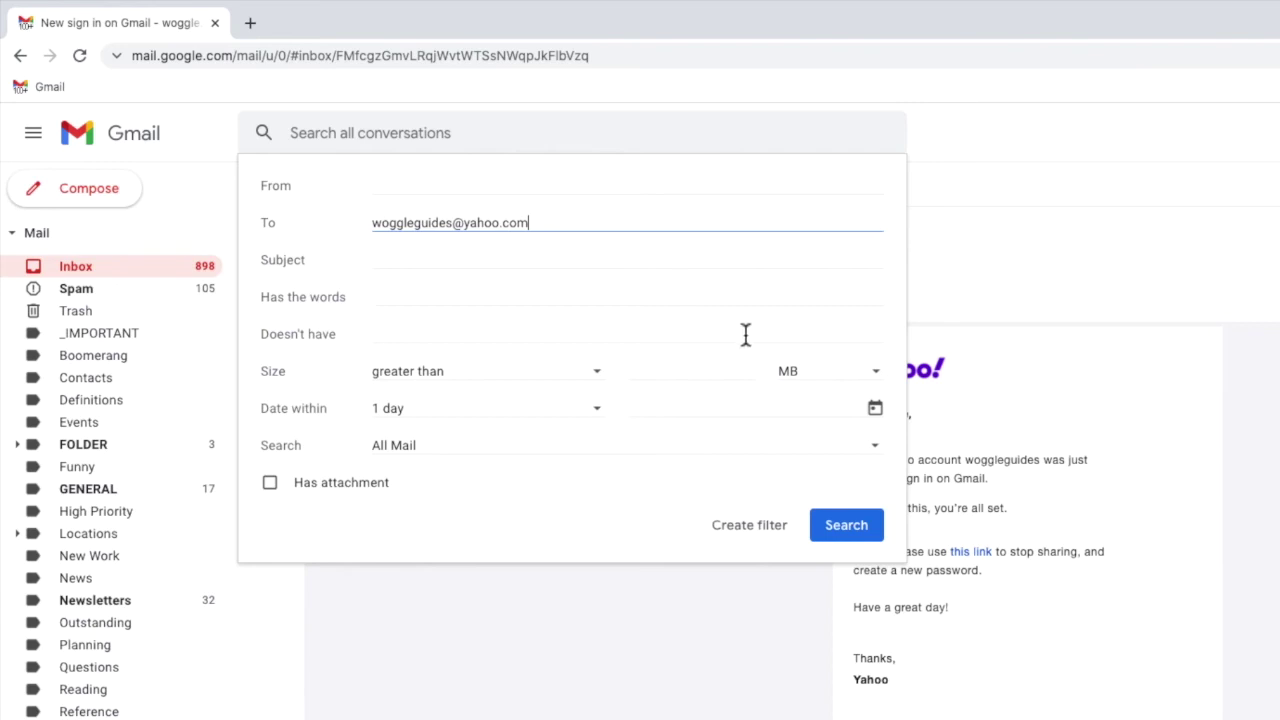
left_click(731, 540)
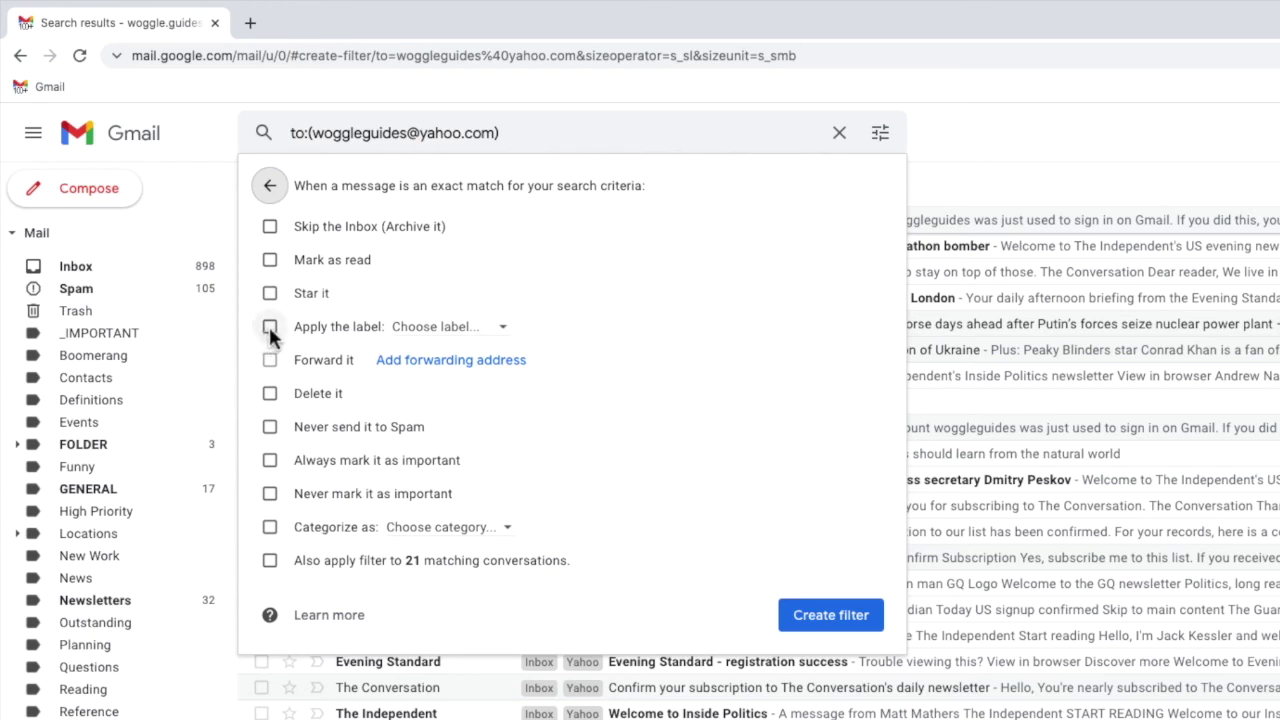
left_click(270, 328)
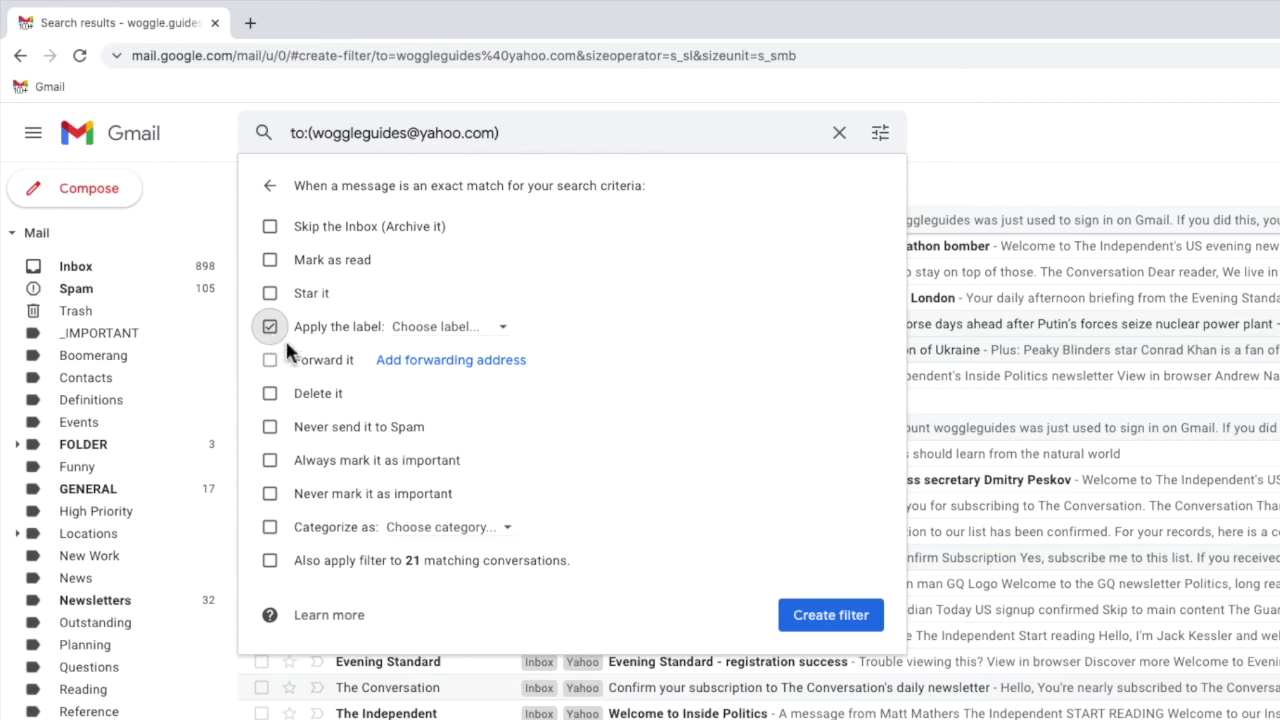
Label matching mail with a new 'Yahoo' label, include the 21 existing conversations, and save.
left_click(510, 330)
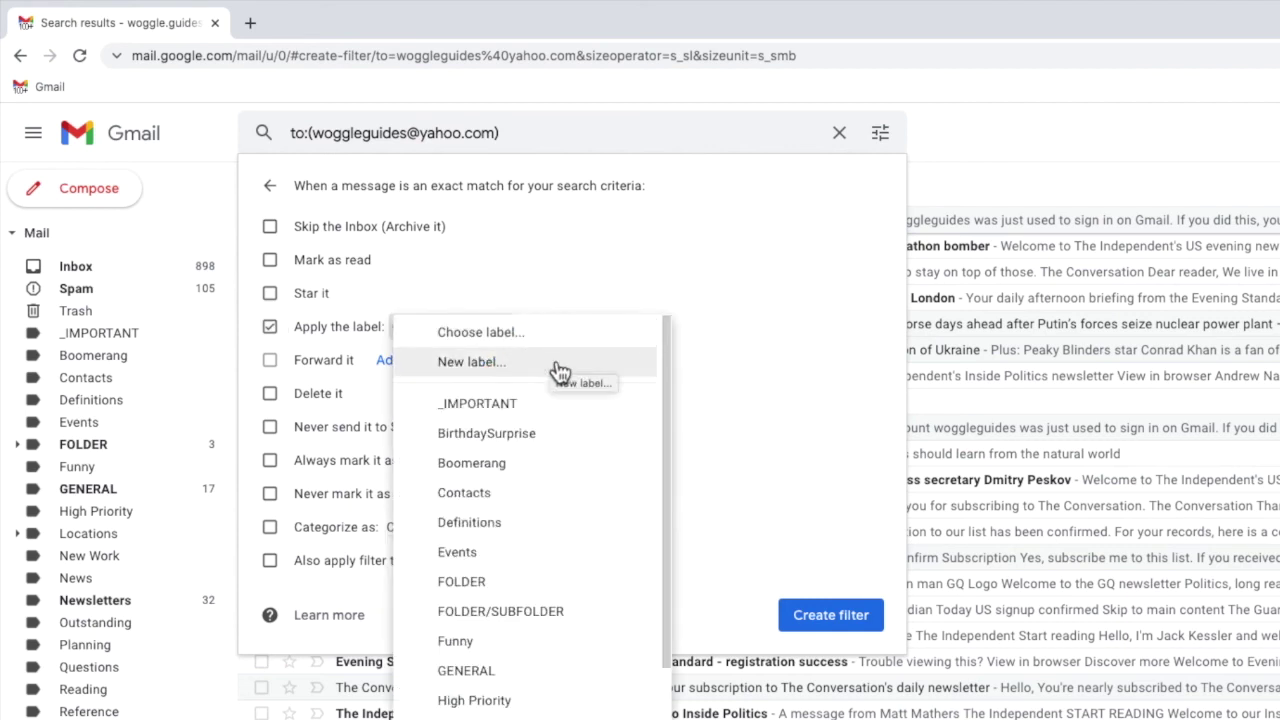
left_click(560, 370)
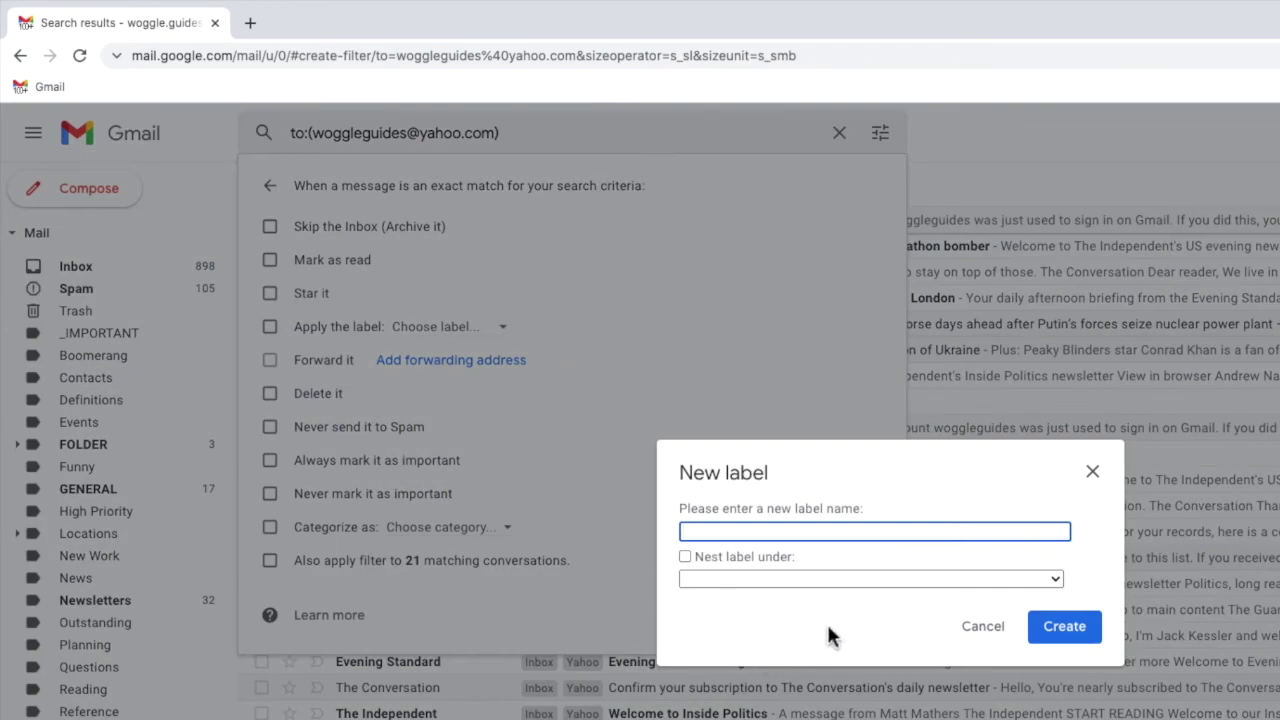
type("Yahoo")
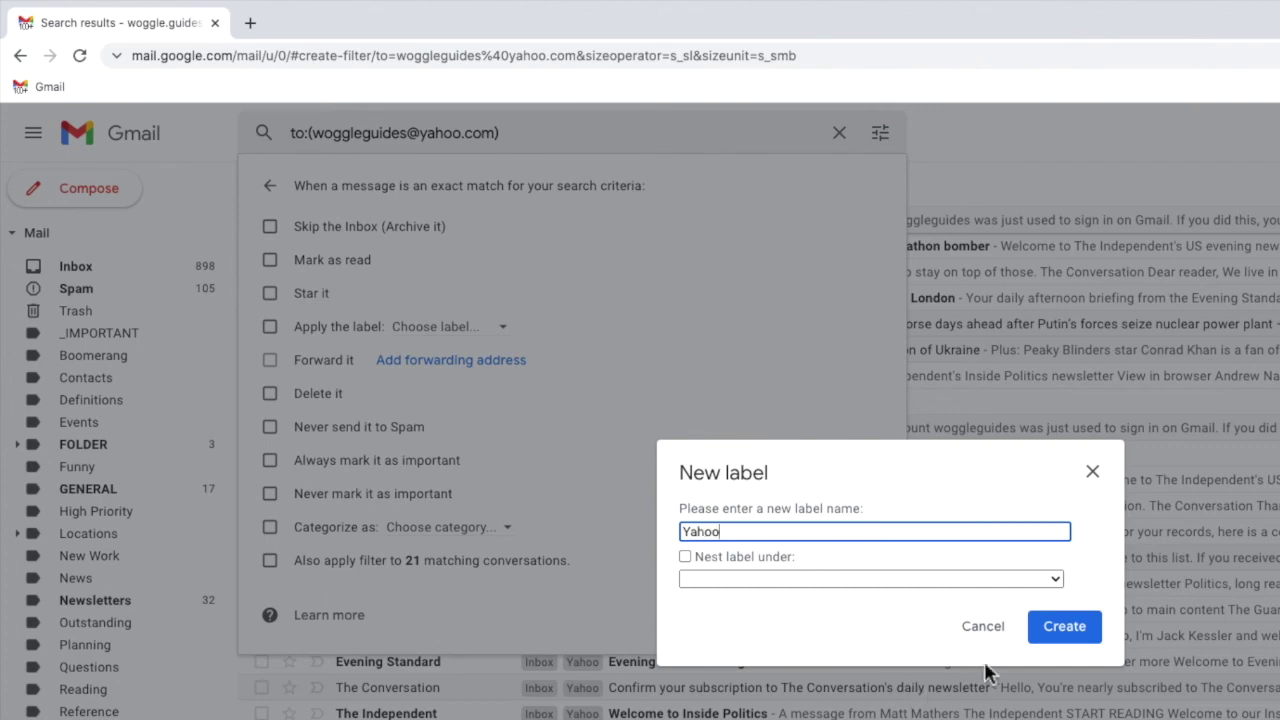
left_click(1045, 638)
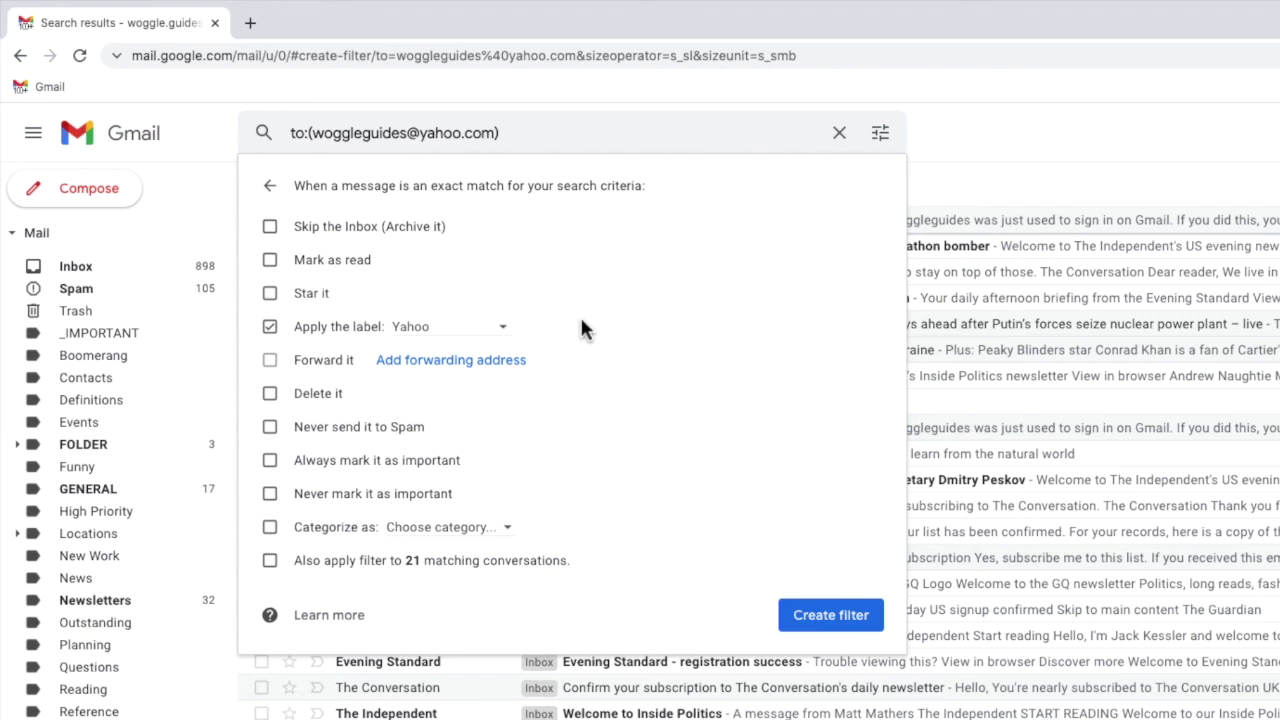
left_click(270, 562)
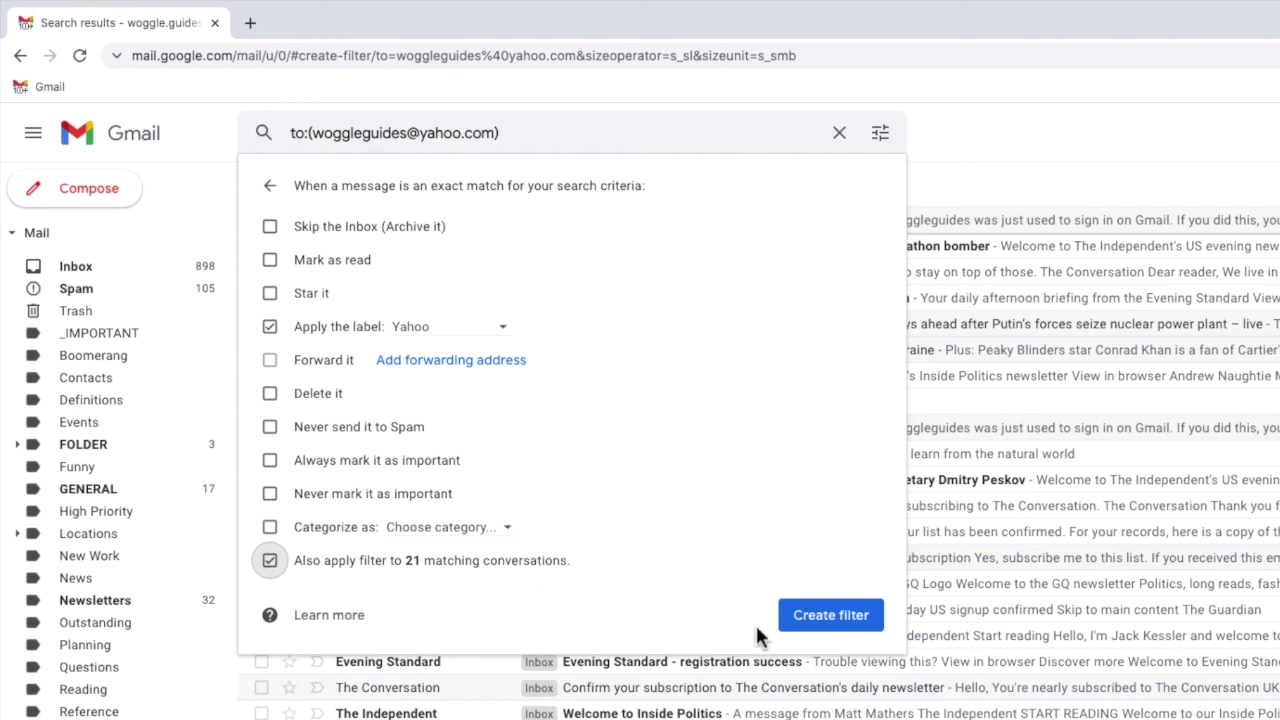
left_click(796, 641)
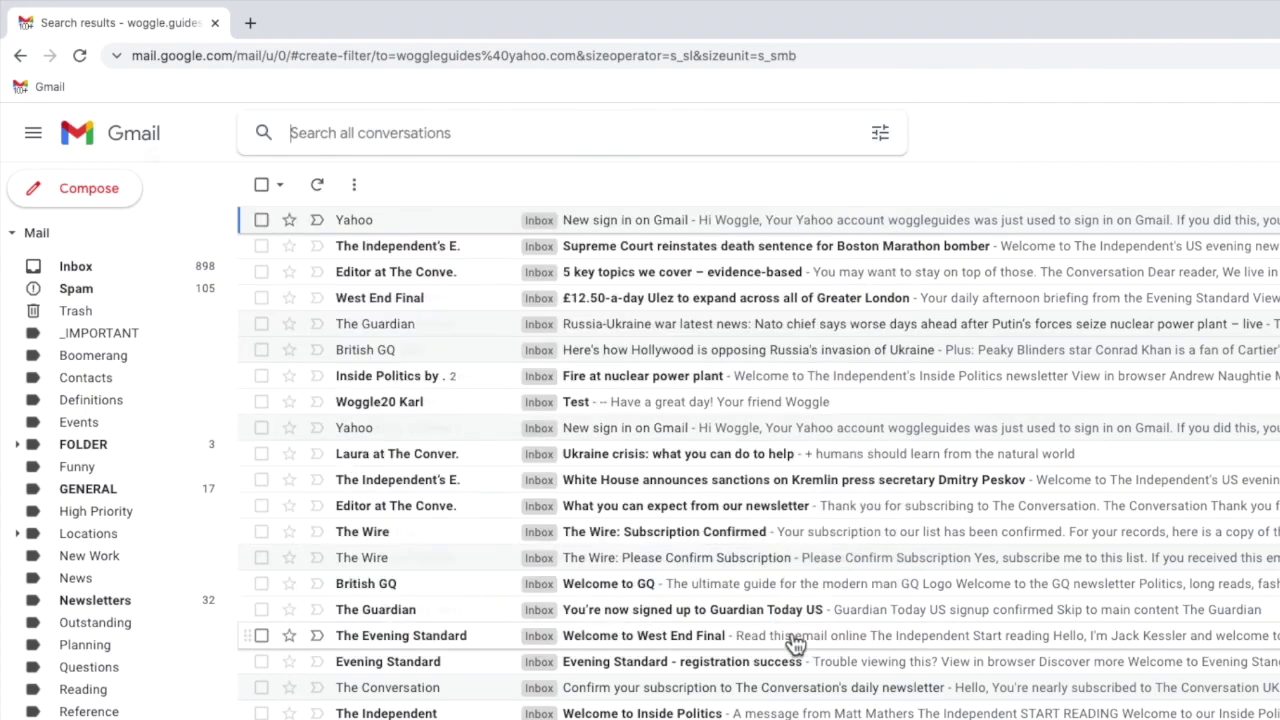
Return to the inbox to see conversations tagged with the Yahoo label.
left_click(148, 148)
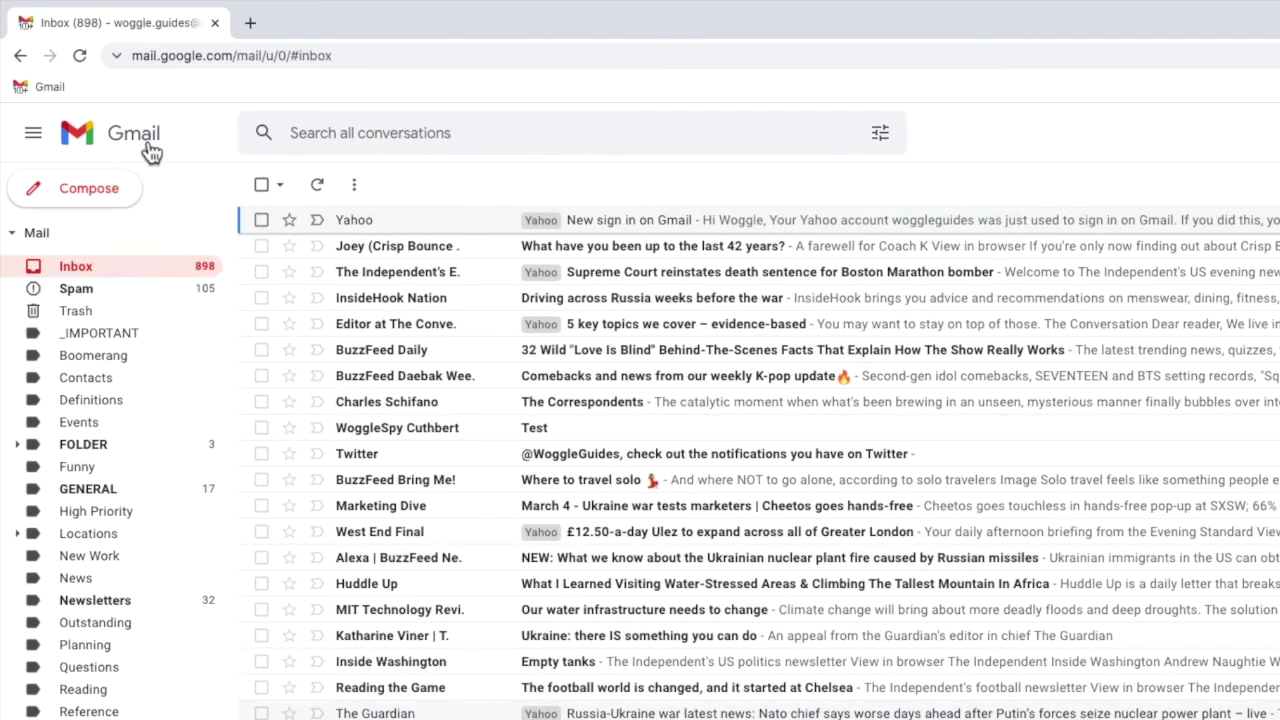